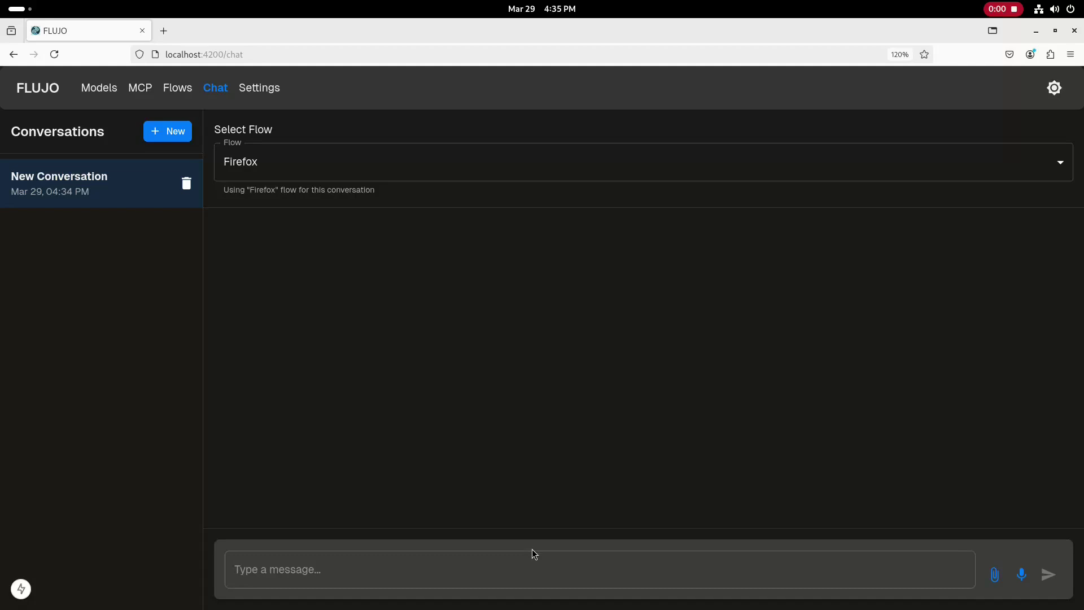
# Send the chat request: 'I'd like to learn about some linux distros. Open new tabs for wikipedia articles on 5 of the top distros'
pyautogui.click(510, 569)
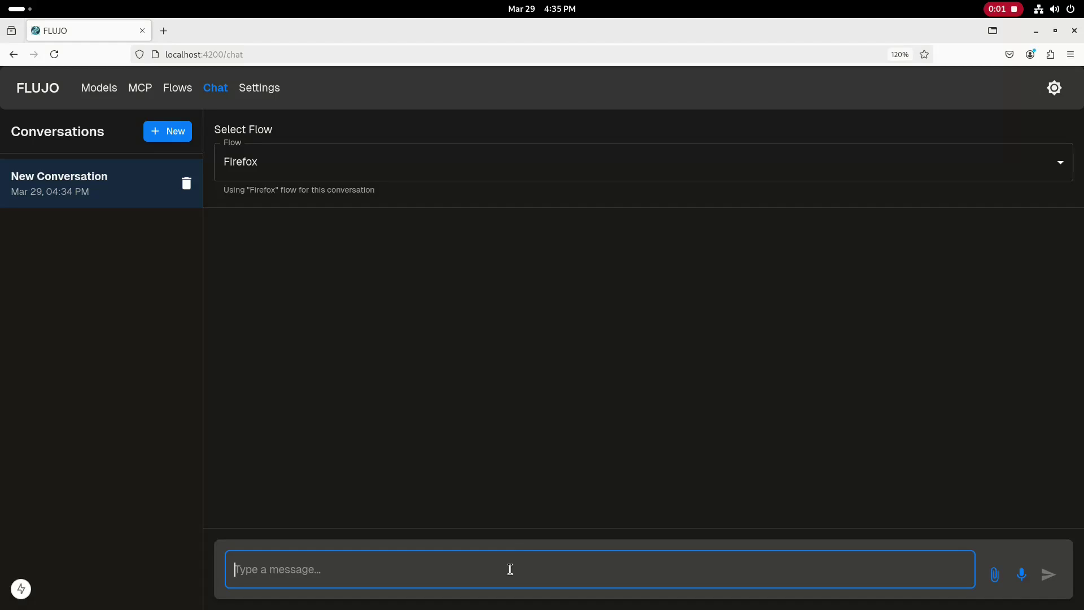
pyautogui.write("I'd like to learn about som")
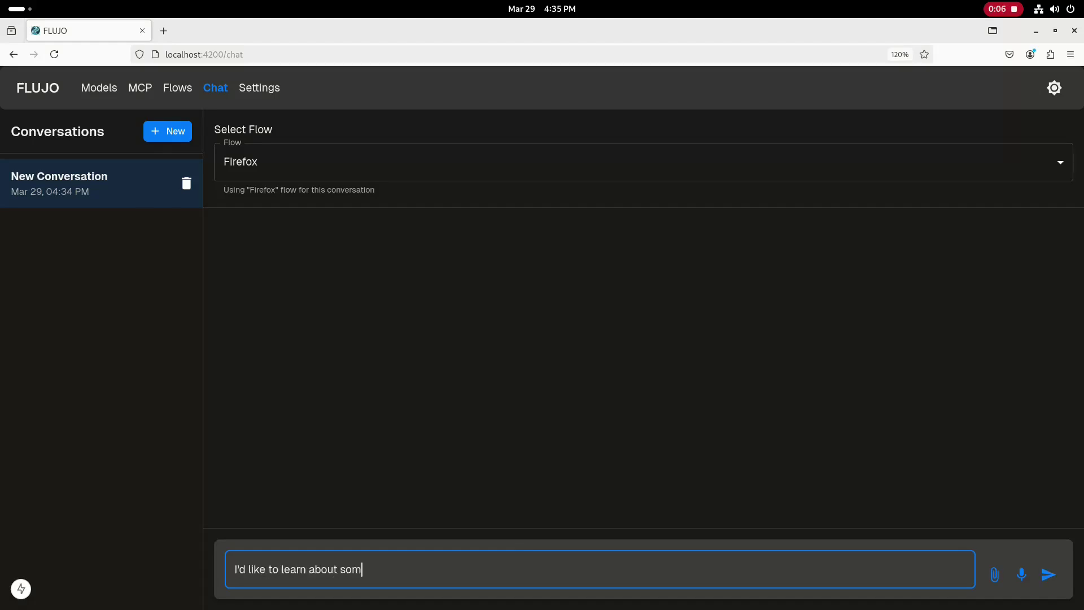
pyautogui.write('e linux distros.  Open ne')
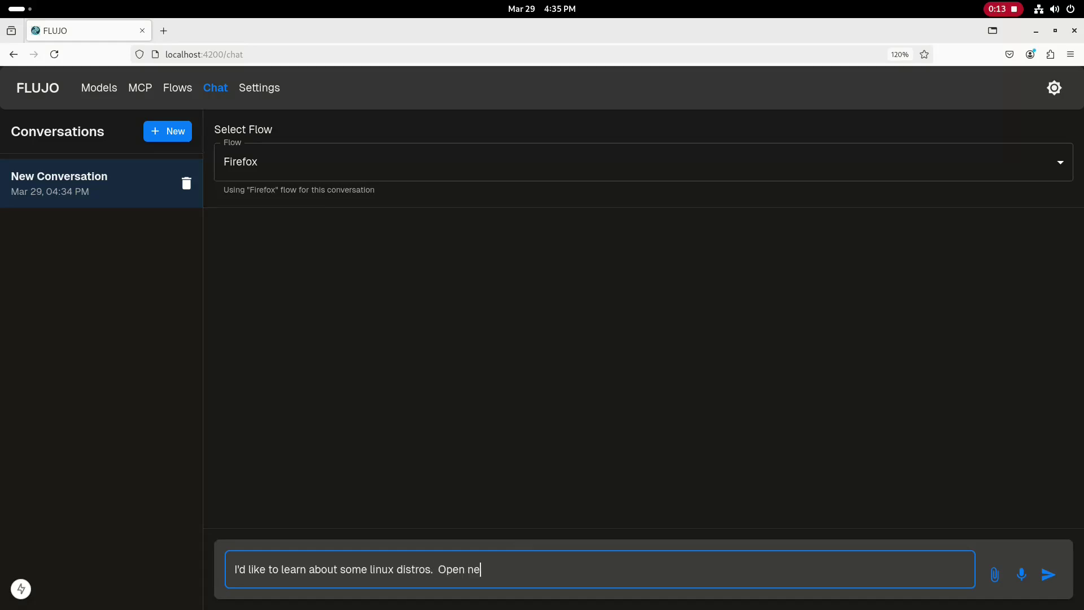
pyautogui.write('w tabs for wikipedi')
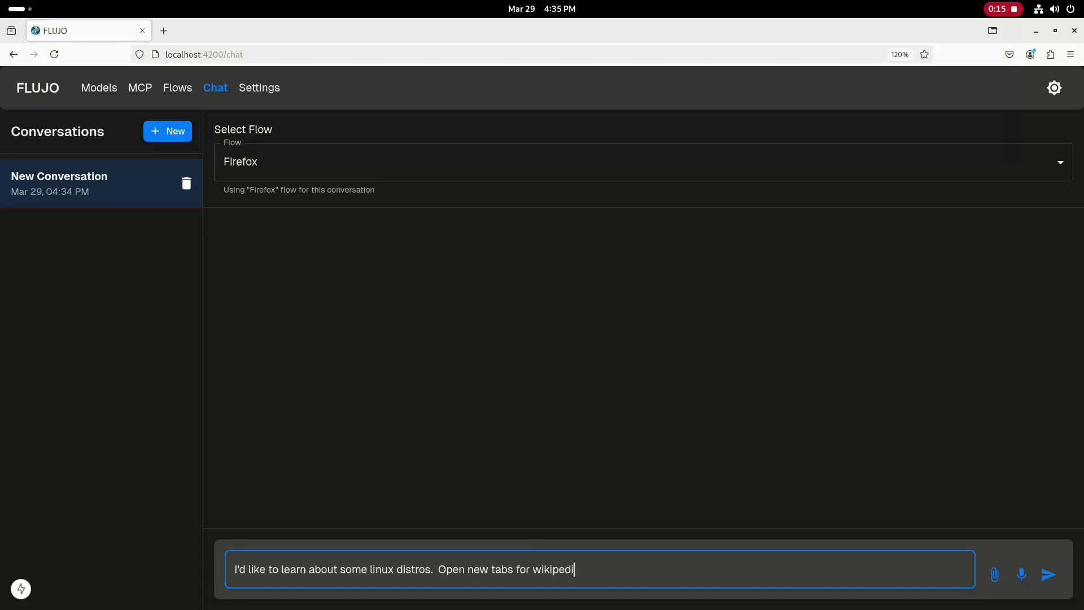
pyautogui.write('a articles on 5 of the top distros')
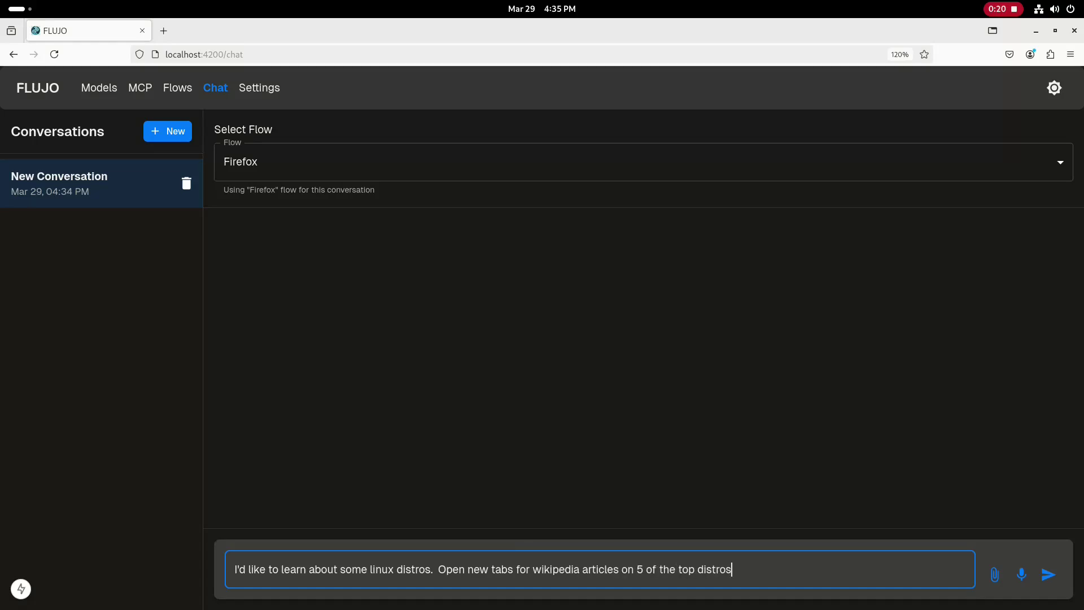
pyautogui.press('Return')
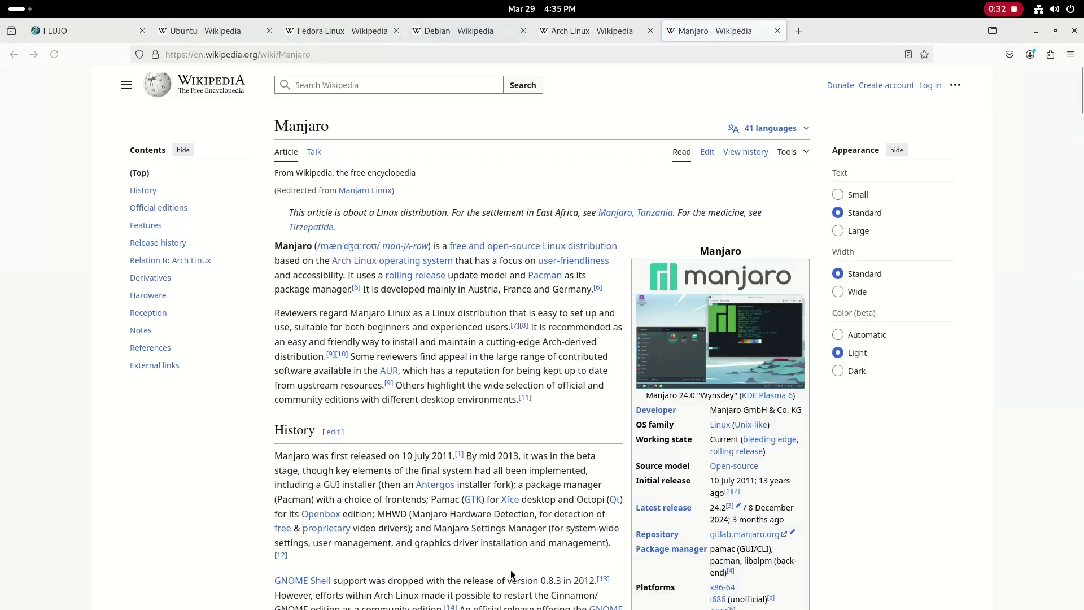
# Browse the new Arch Linux, Debian, Fedora Linux and Ubuntu Wikipedia tabs
pyautogui.click(590, 31)
pyautogui.click(452, 31)
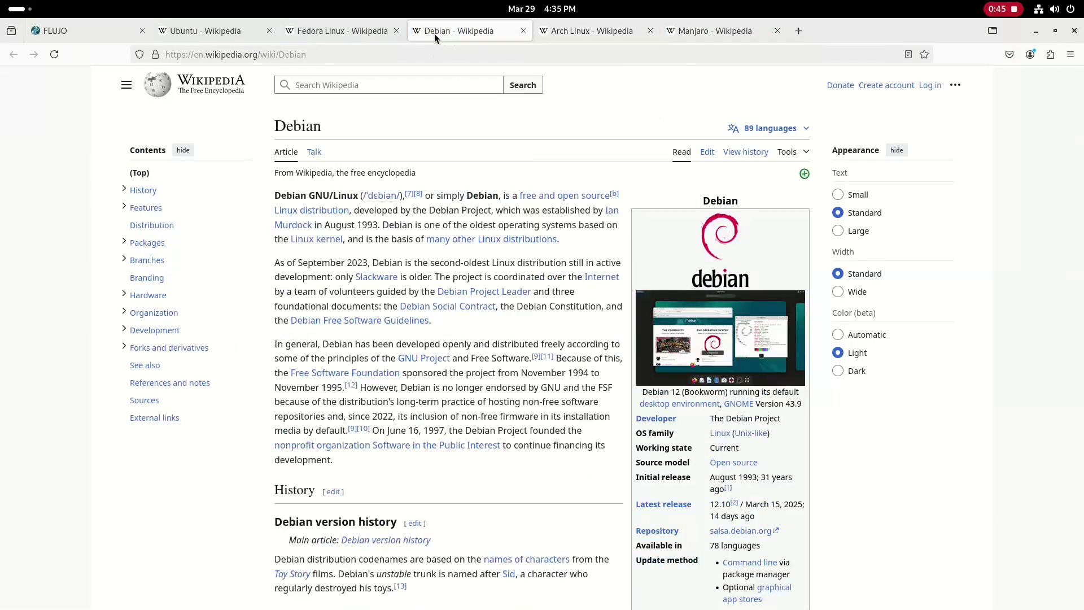
pyautogui.click(344, 31)
pyautogui.click(204, 32)
# Back in FLUJO, send 'I already know about Fedora, close that tab'
pyautogui.click(136, 38)
pyautogui.click(339, 571)
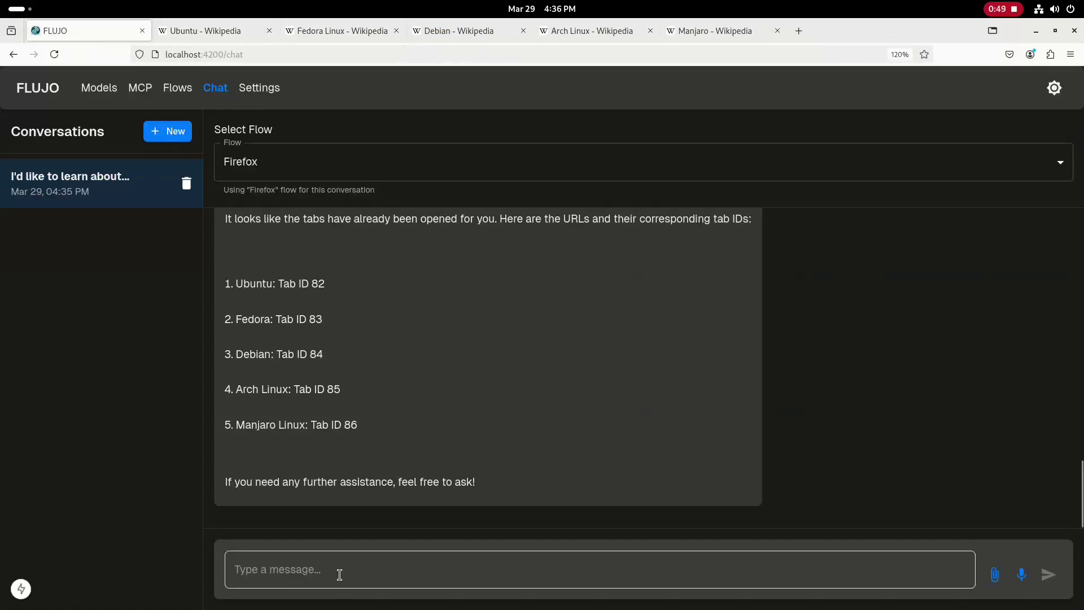
pyautogui.write('I already kn')
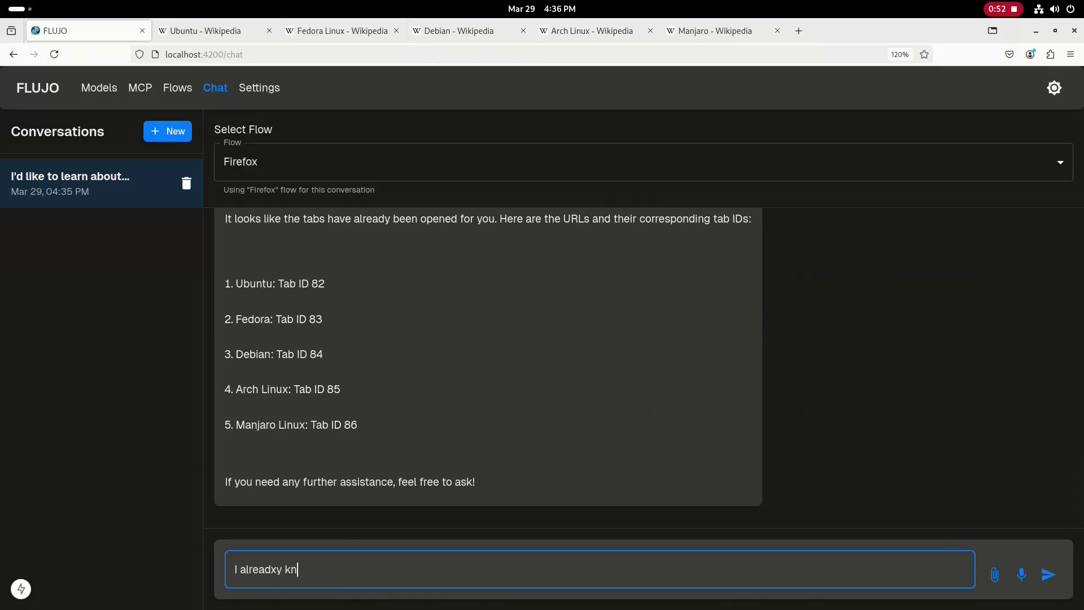
pyautogui.press('BackSpace')
pyautogui.press('BackSpace')
pyautogui.write('know about Fedora')
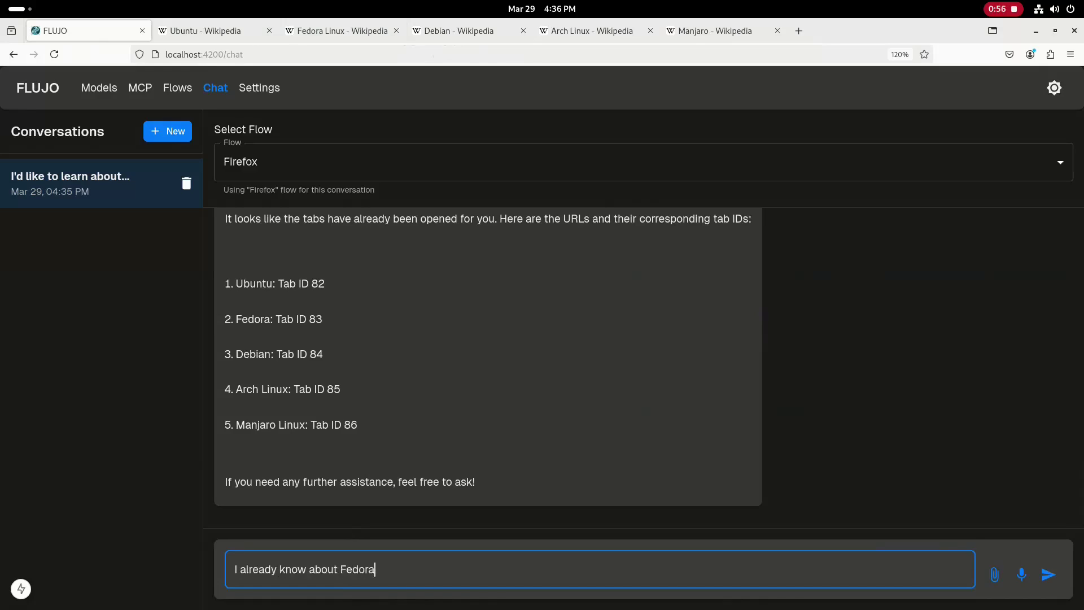
pyautogui.write(', close that tab')
pyautogui.press('Return')
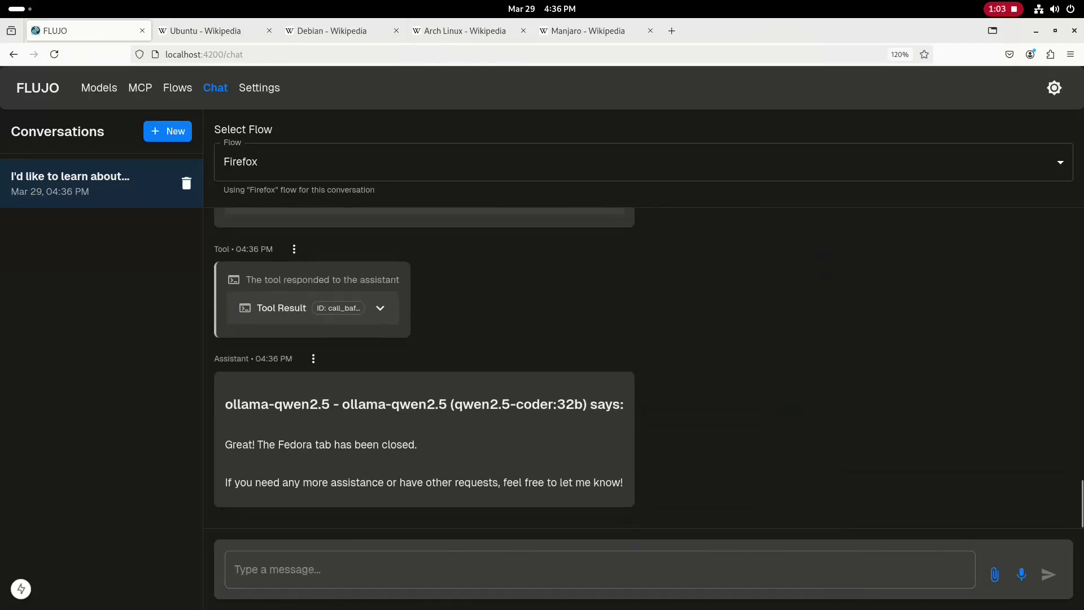
# Send 'Open a tab for the eyalzh/browser-control-mcp github project' and read the reply
pyautogui.click(354, 578)
pyautogui.write('Ope')
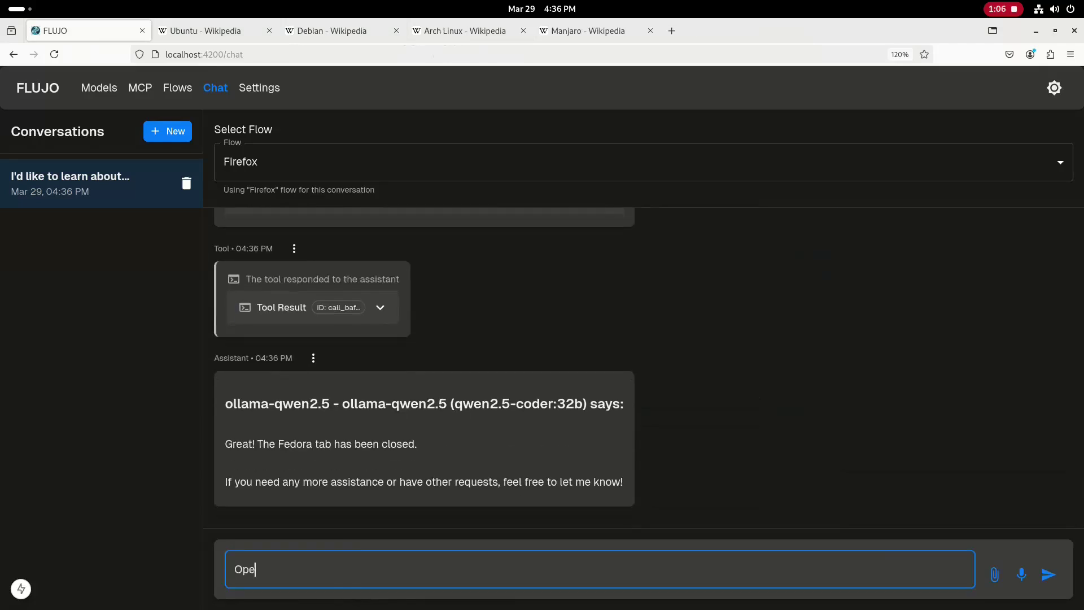
pyautogui.write('n a tab for the eyalzh/')
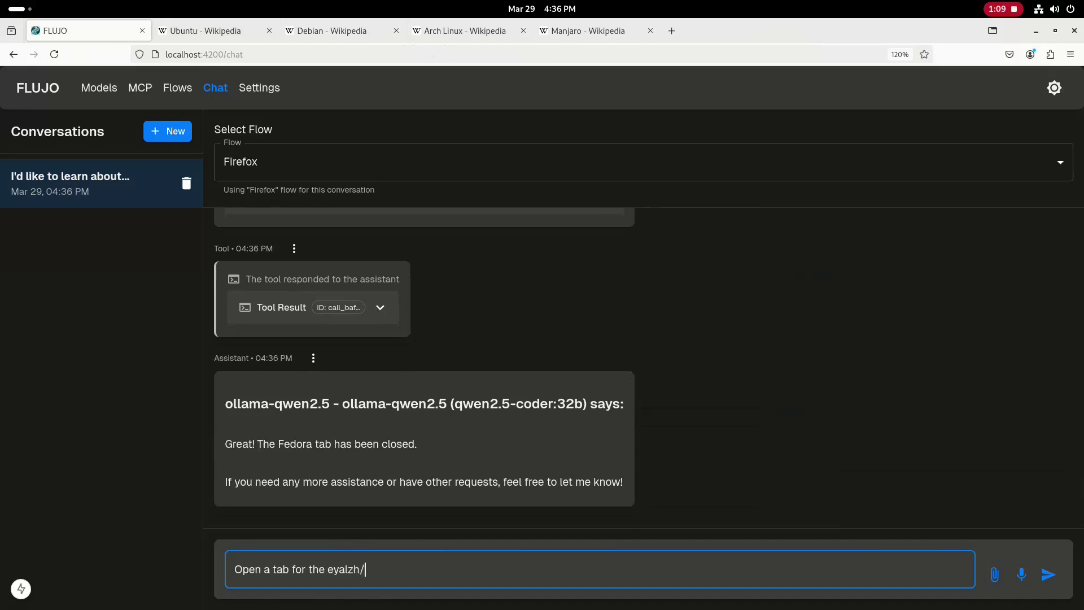
pyautogui.write('browser-control-mcp github project')
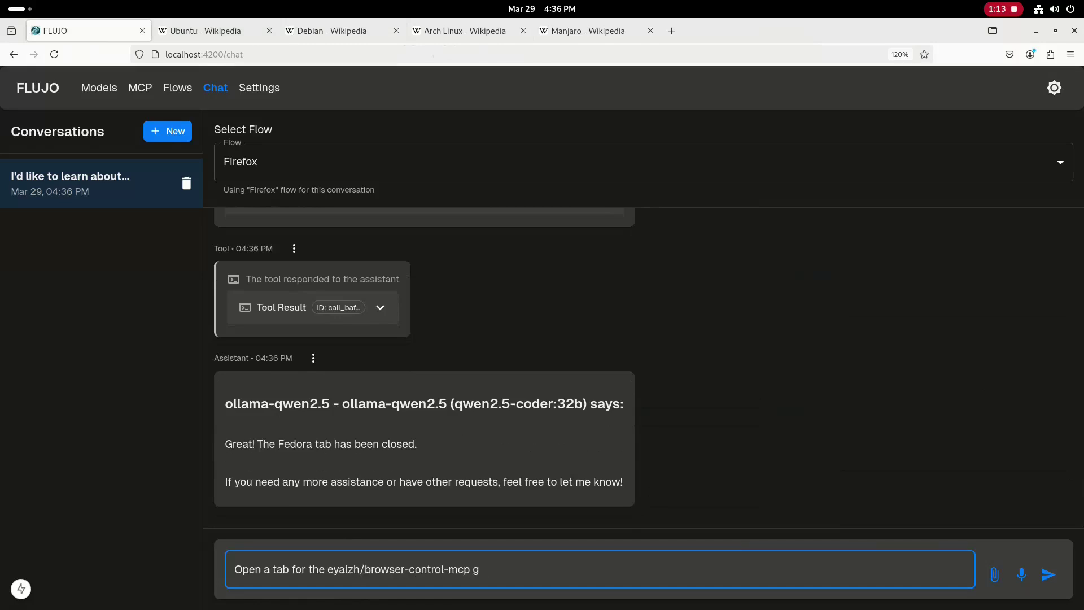
pyautogui.press('Return')
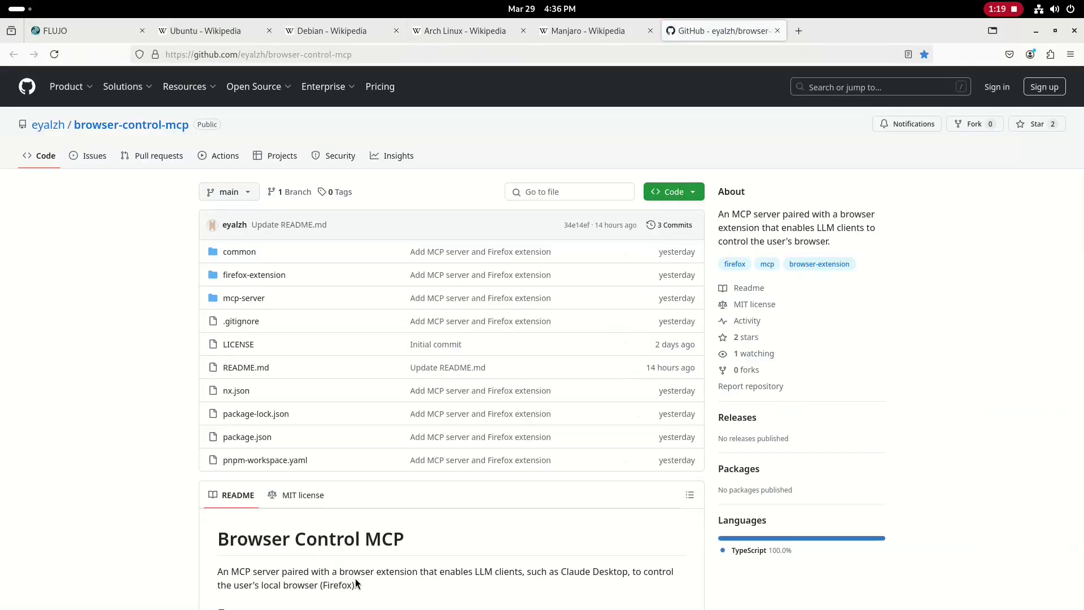
pyautogui.scroll(-15, 329, 510)
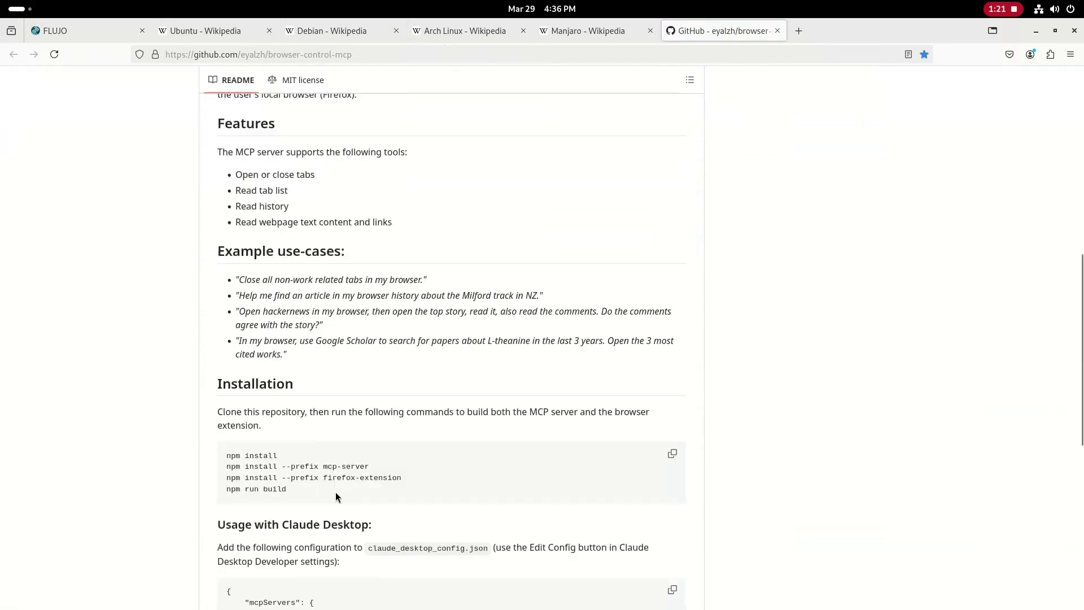
pyautogui.scroll(18, 335, 492)
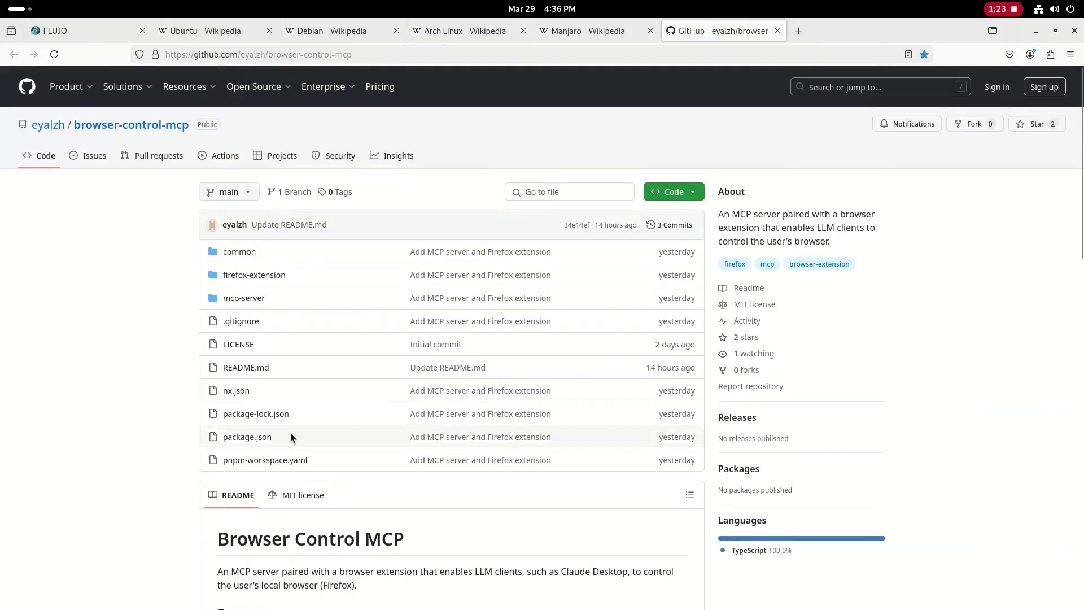
# Ask the assistant to read the tab and summarize the example use-cases, then read the reply
pyautogui.click(91, 35)
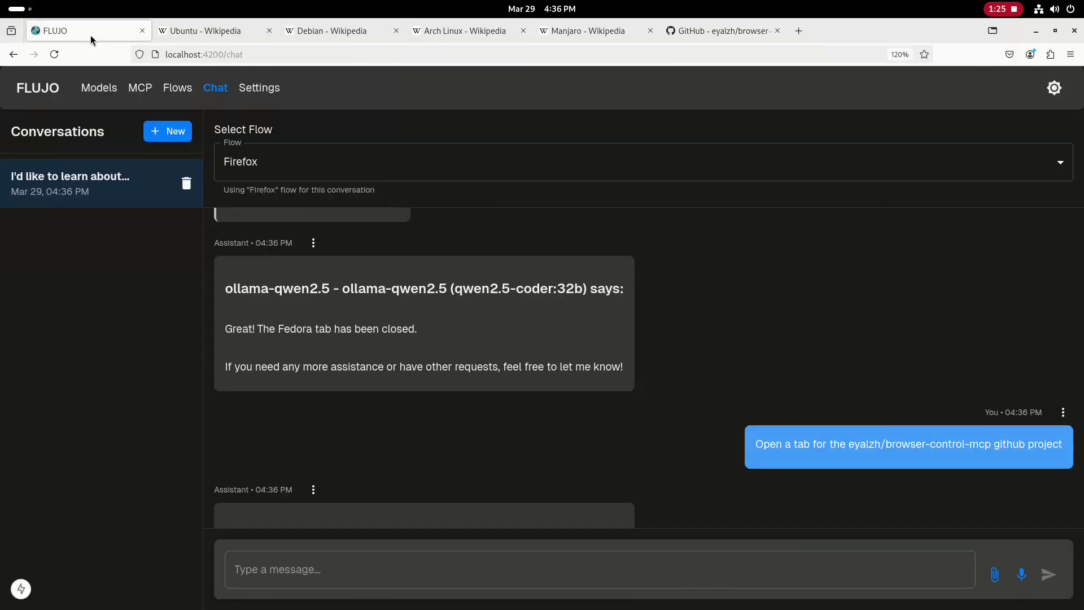
pyautogui.click(327, 570)
pyautogui.write('Read ')
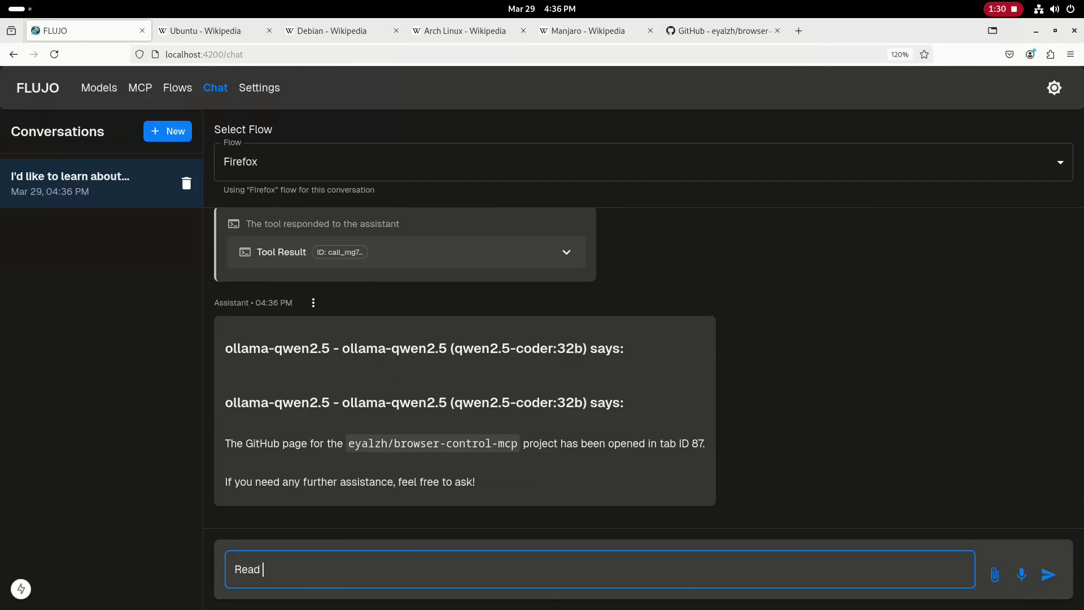
pyautogui.write('through that tab, and summarize')
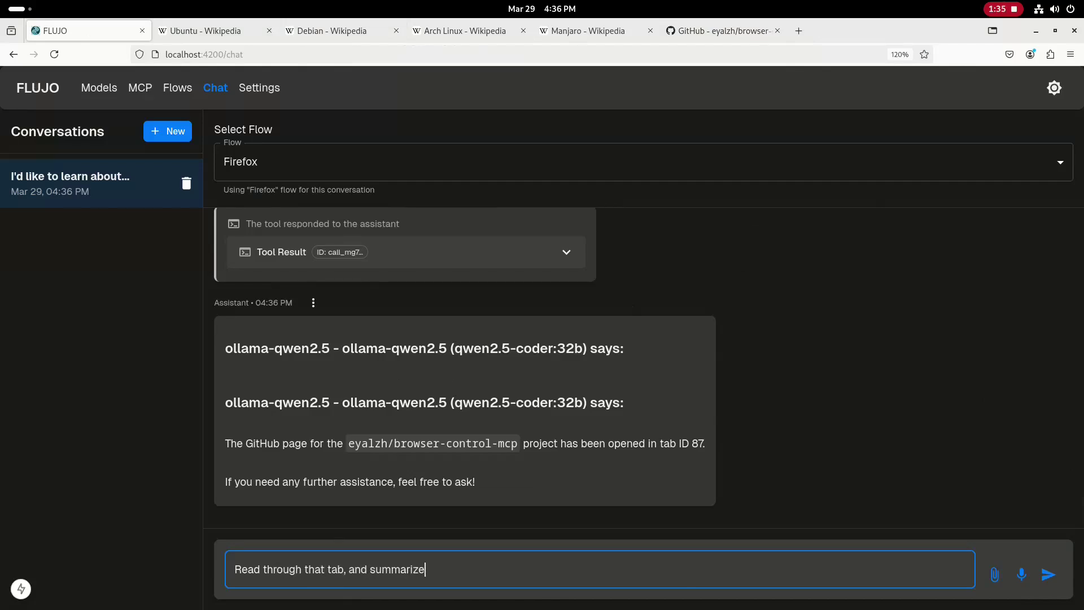
pyautogui.write(' the example use-cases for me')
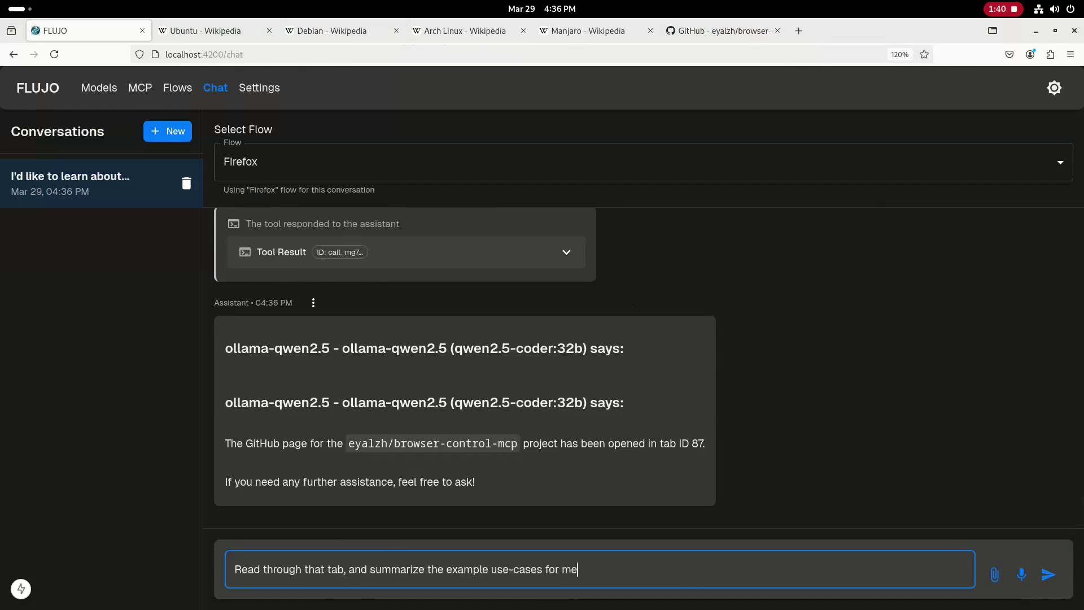
pyautogui.press('Return')
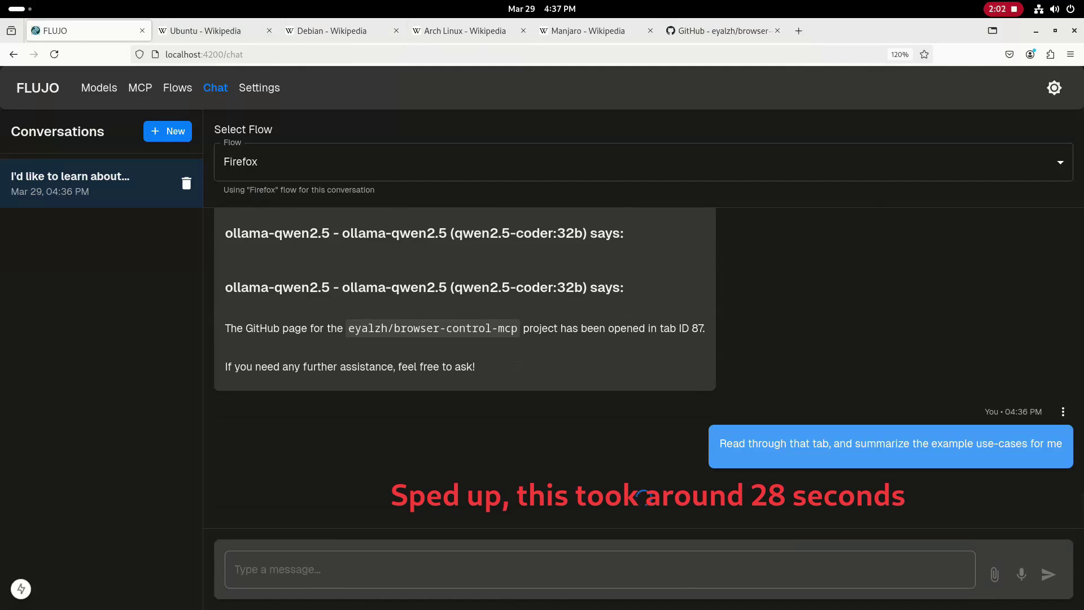
pyautogui.scroll(15, 380, 474)
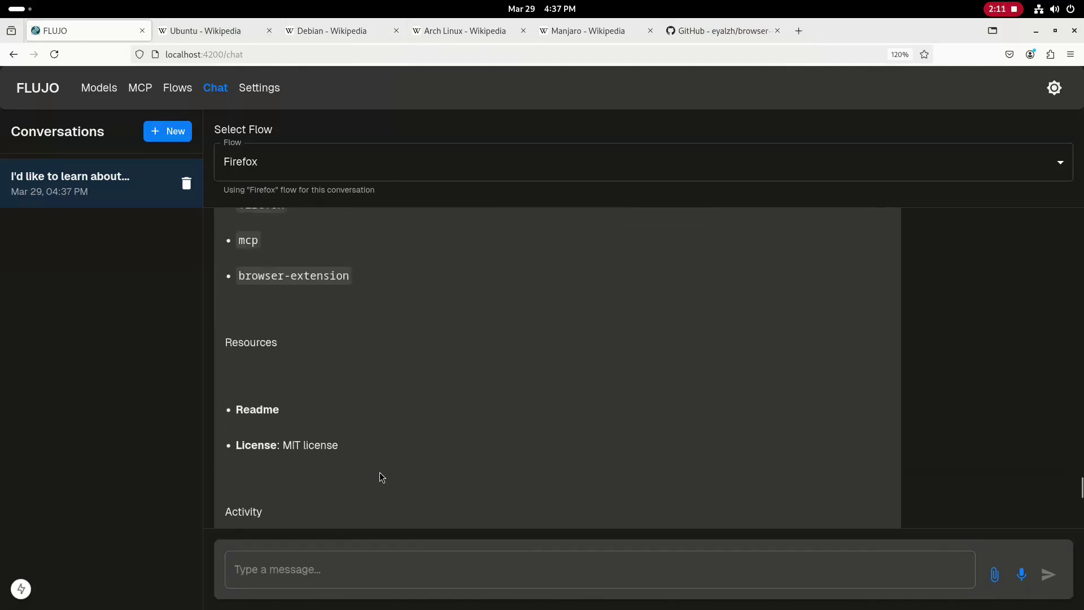
pyautogui.scroll(15, 380, 474)
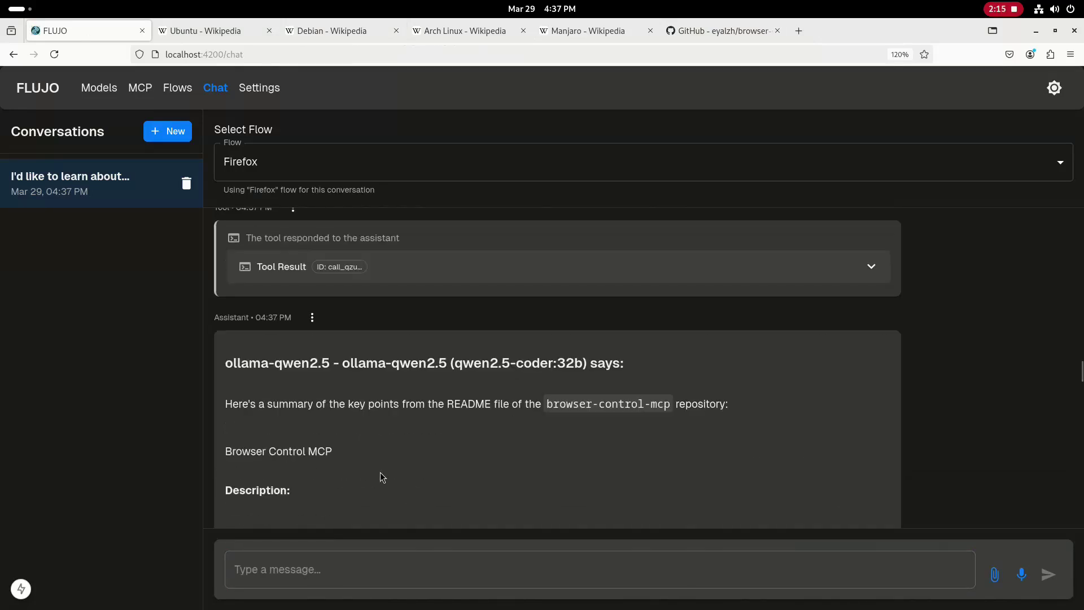
pyautogui.scroll(-15, 381, 477)
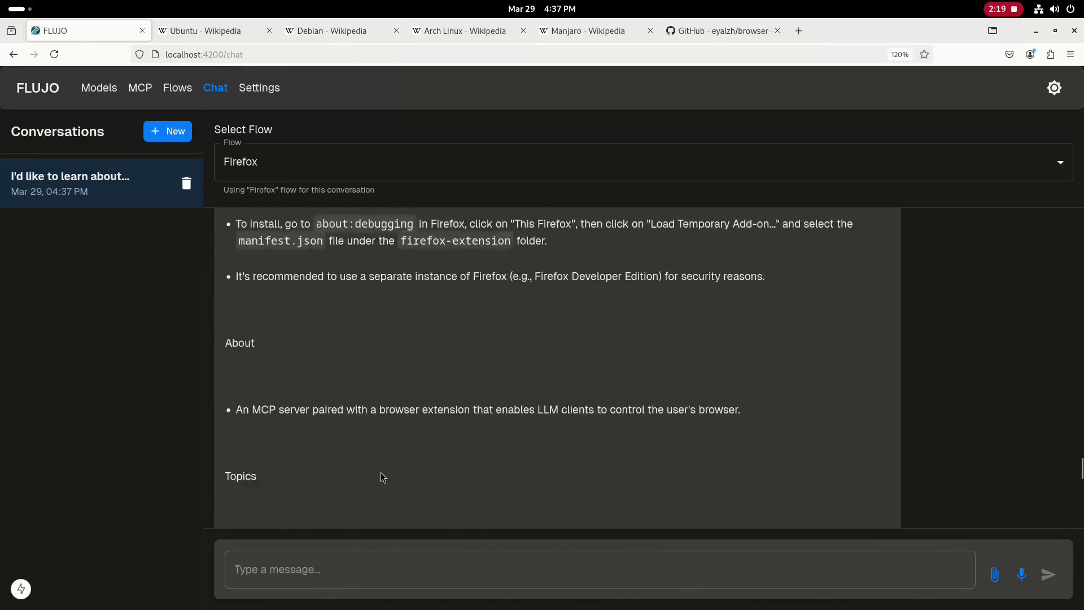
pyautogui.scroll(-10, 381, 472)
# Follow up with 'Provide only a summary of the example use-cases.' and read the four-item list
pyautogui.click(375, 570)
pyautogui.write('Provide only a summary of ')
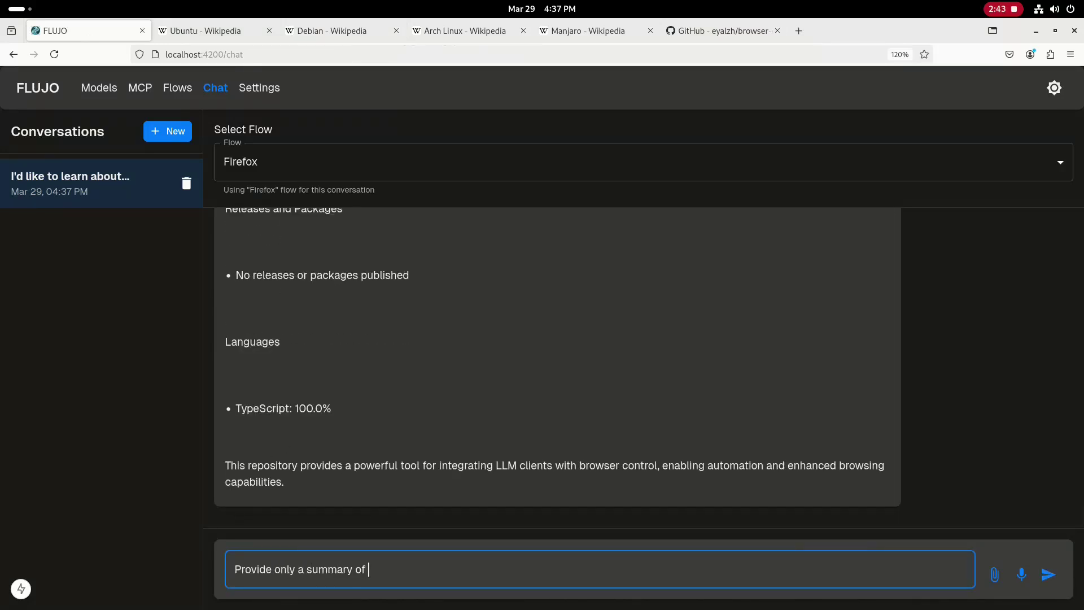
pyautogui.write('the example use-cases')
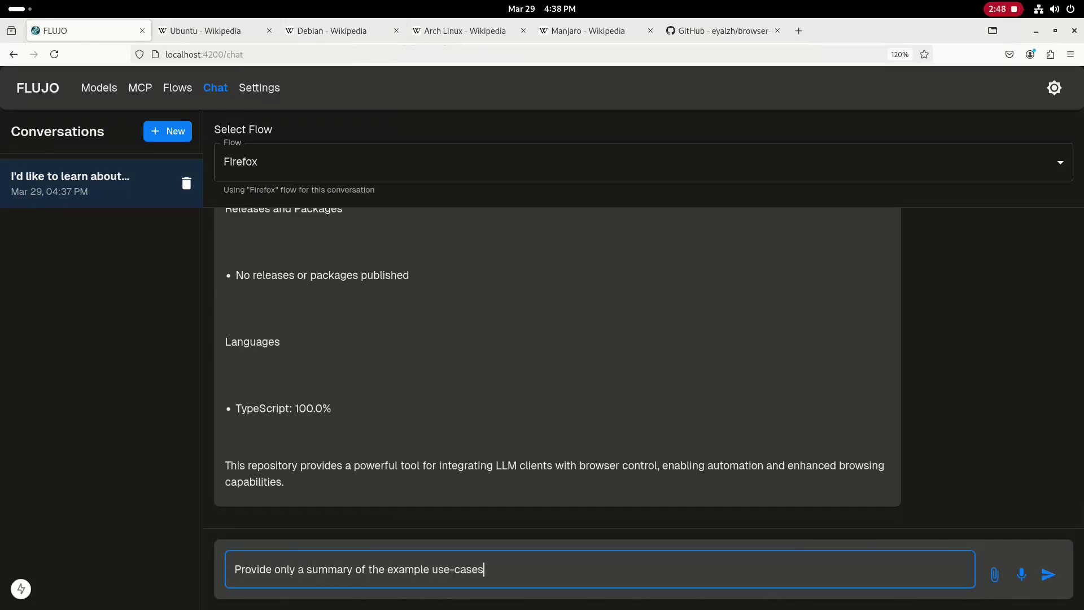
pyautogui.write('.')
pyautogui.press('Return')
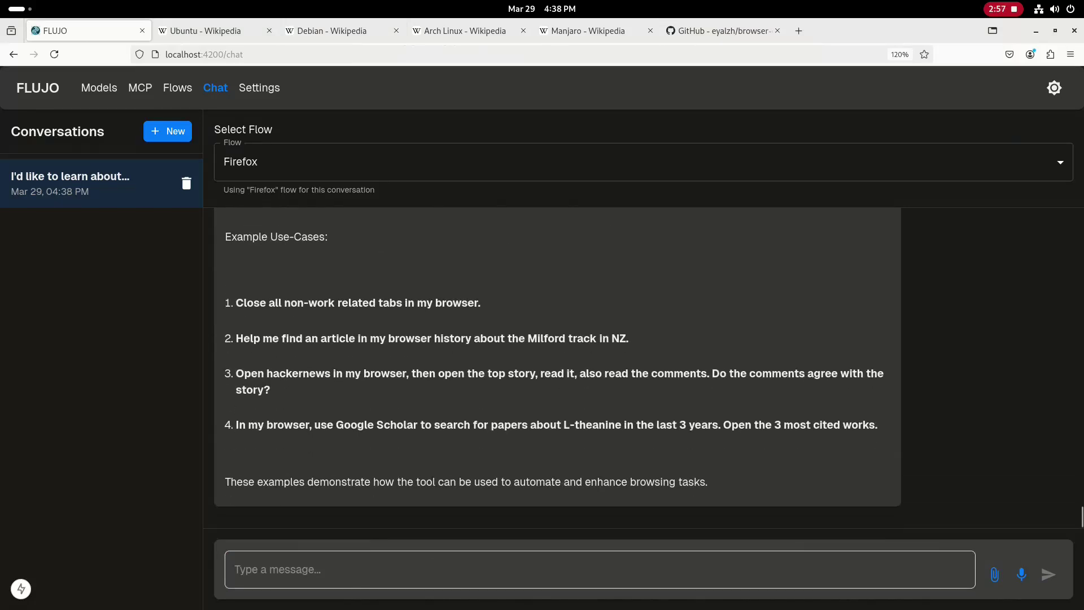
pyautogui.scroll(3, 378, 425)
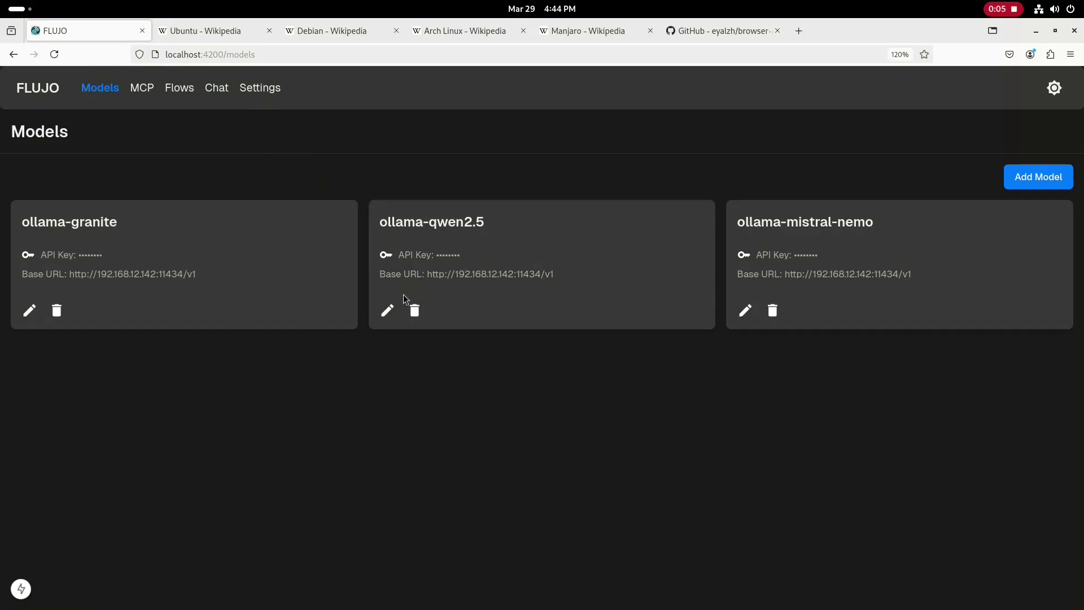
# Inspect the ollama-qwen2.5 model settings (qwen2.5-coder:32b, temperature 0.2) and cancel without changes
pyautogui.click(389, 310)
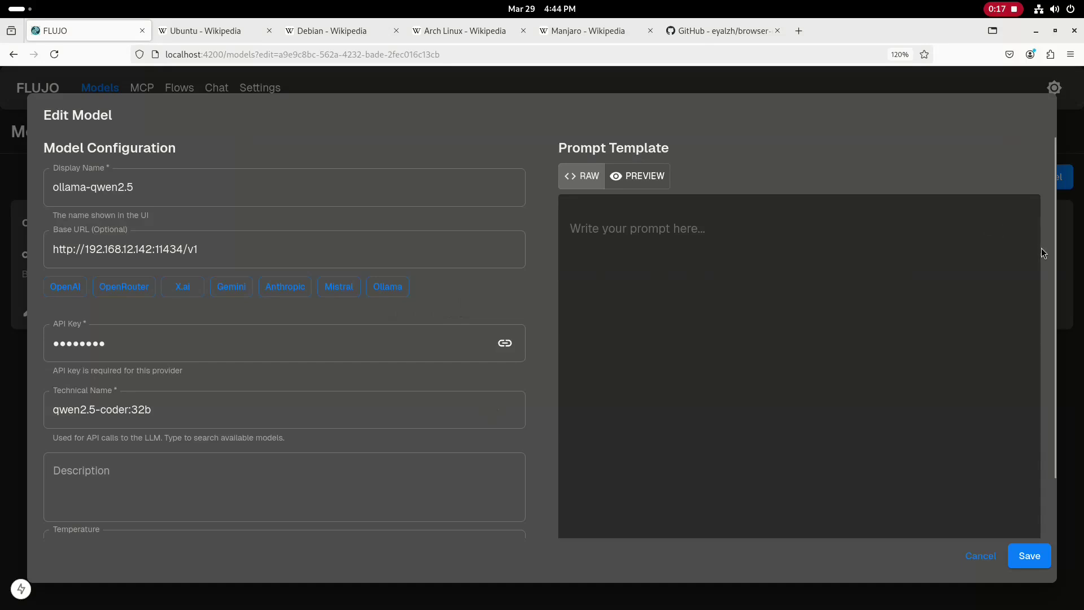
pyautogui.scroll(-2, 1044, 253)
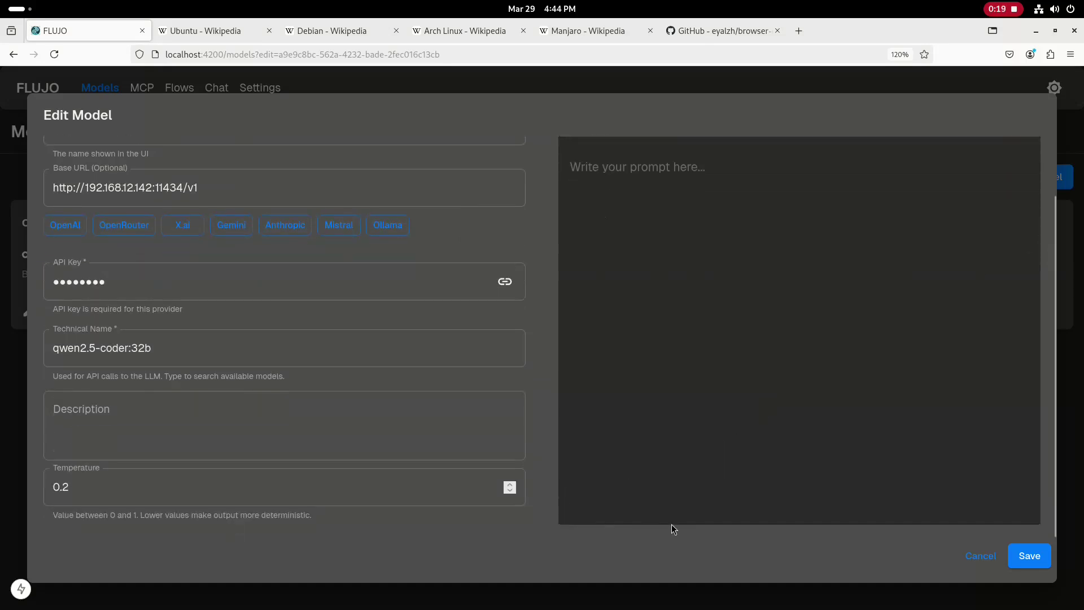
pyautogui.click(974, 558)
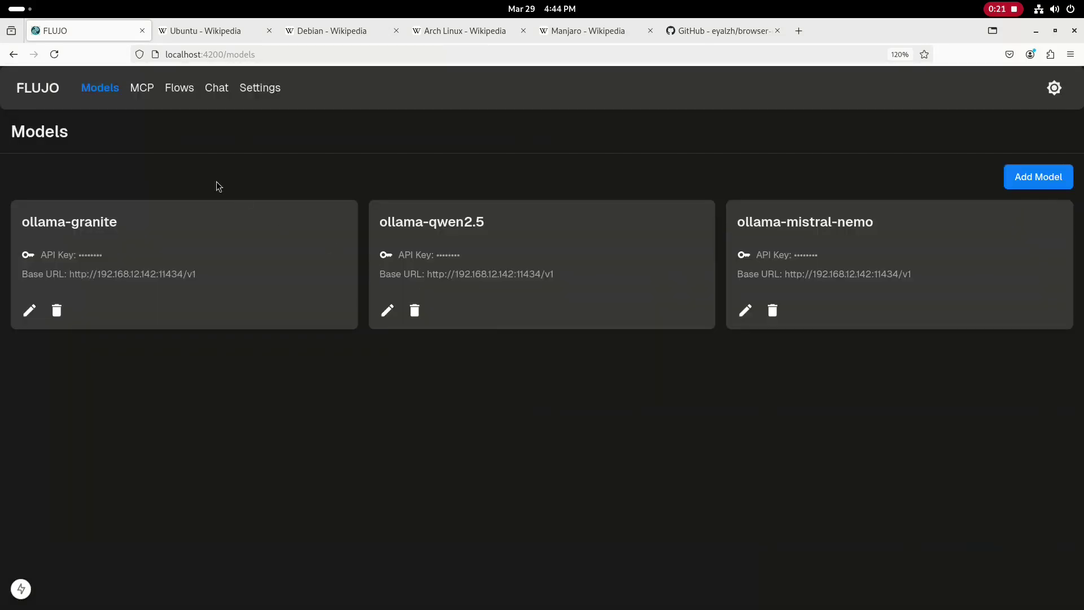
pyautogui.click(142, 92)
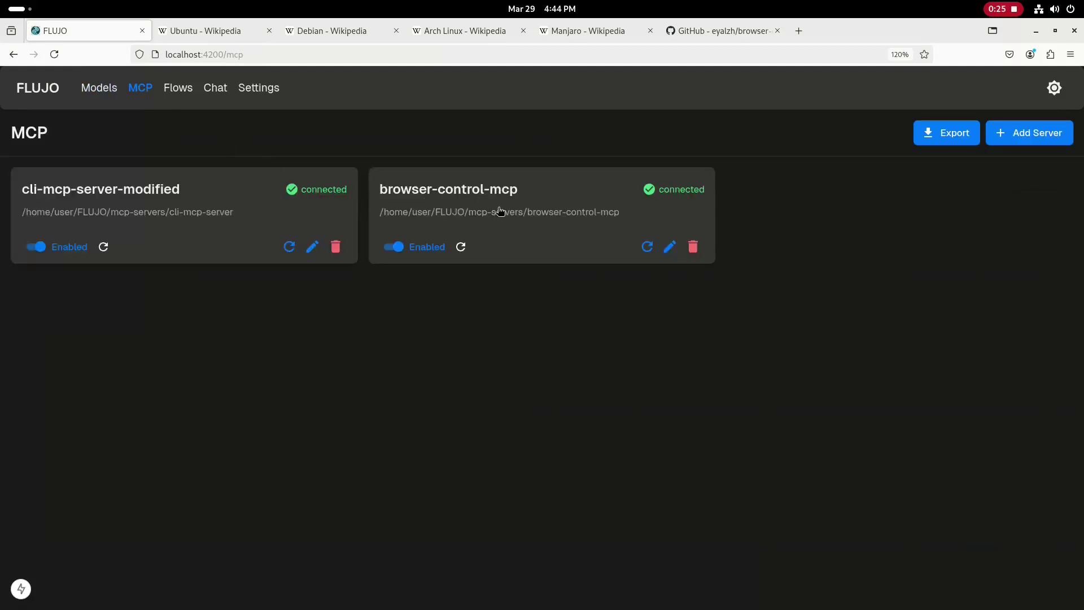
pyautogui.click(670, 247)
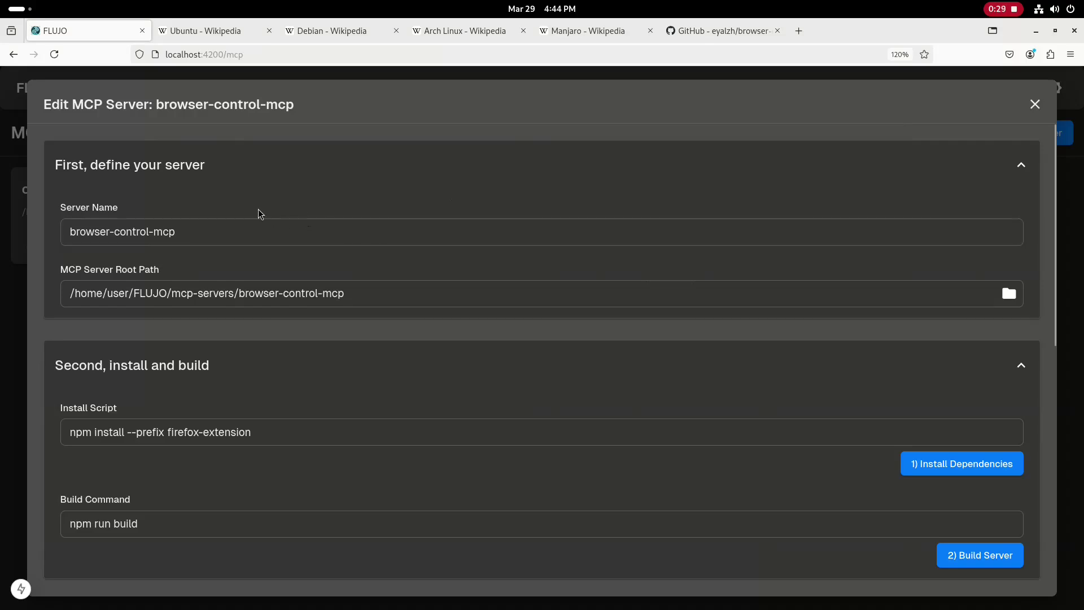
pyautogui.scroll(-8, 260, 214)
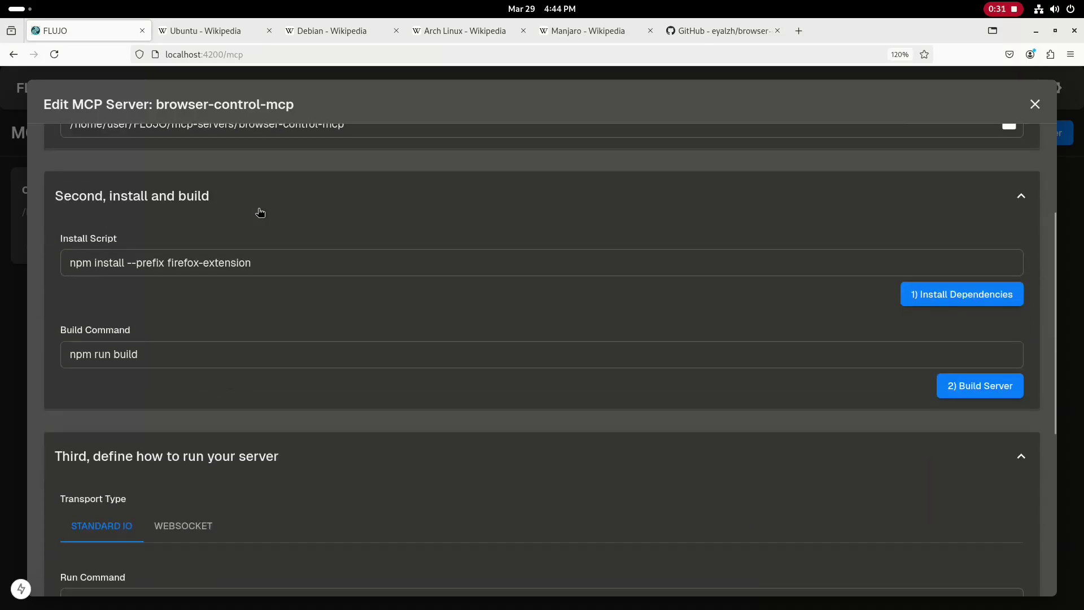
pyautogui.scroll(-7, 260, 214)
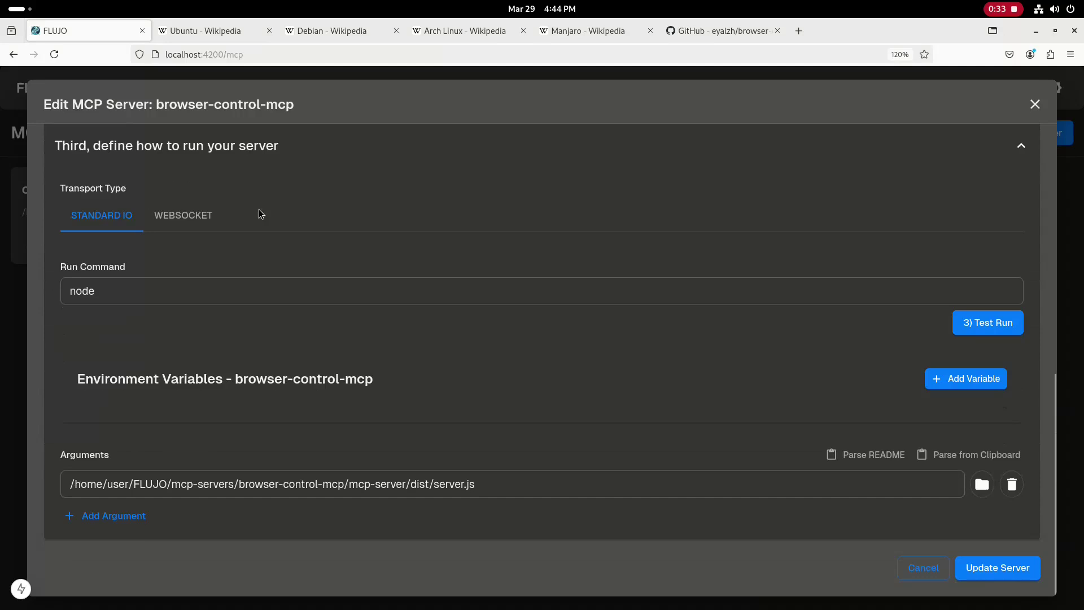
pyautogui.click(923, 568)
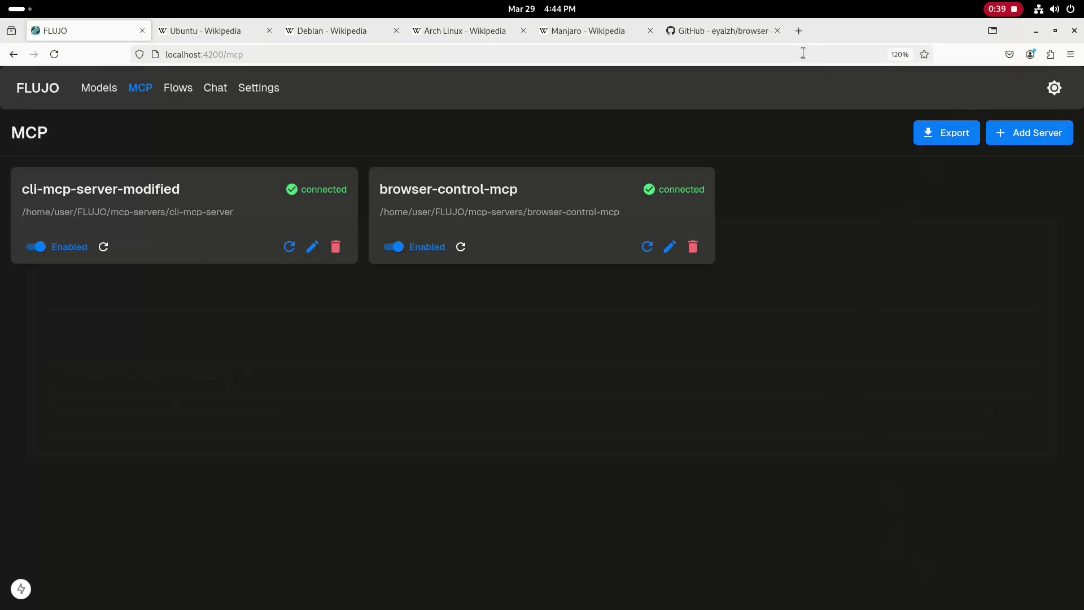
pyautogui.click(744, 33)
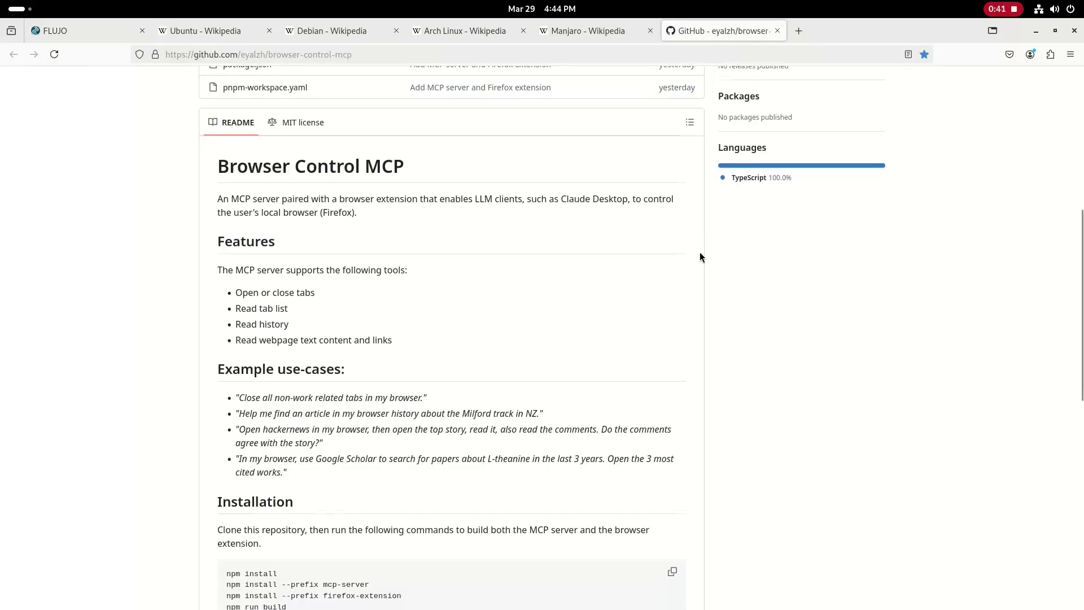
pyautogui.scroll(-10, 700, 252)
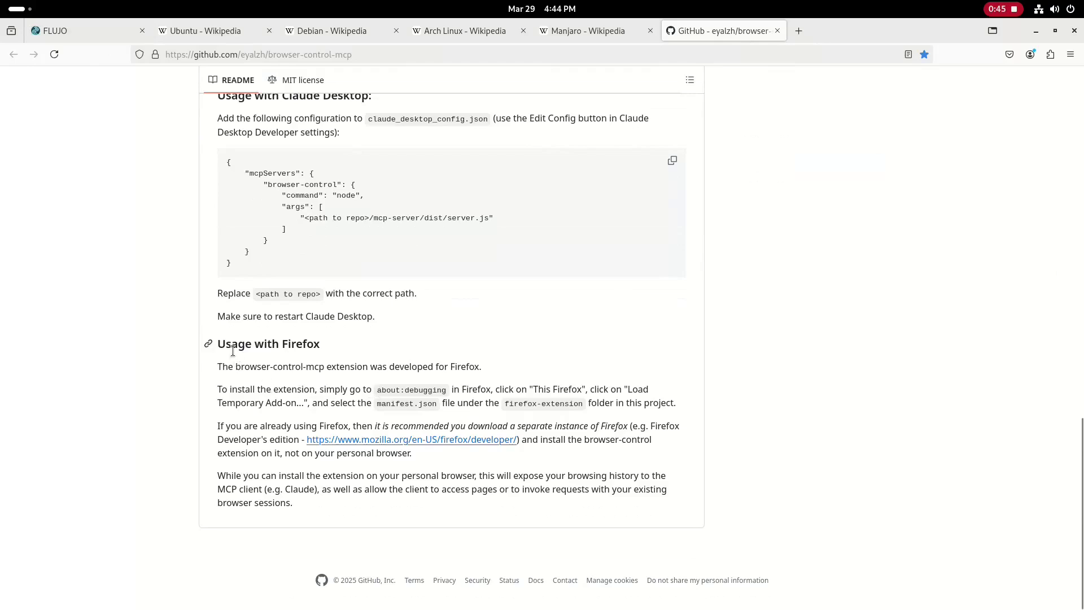
pyautogui.click(1049, 55)
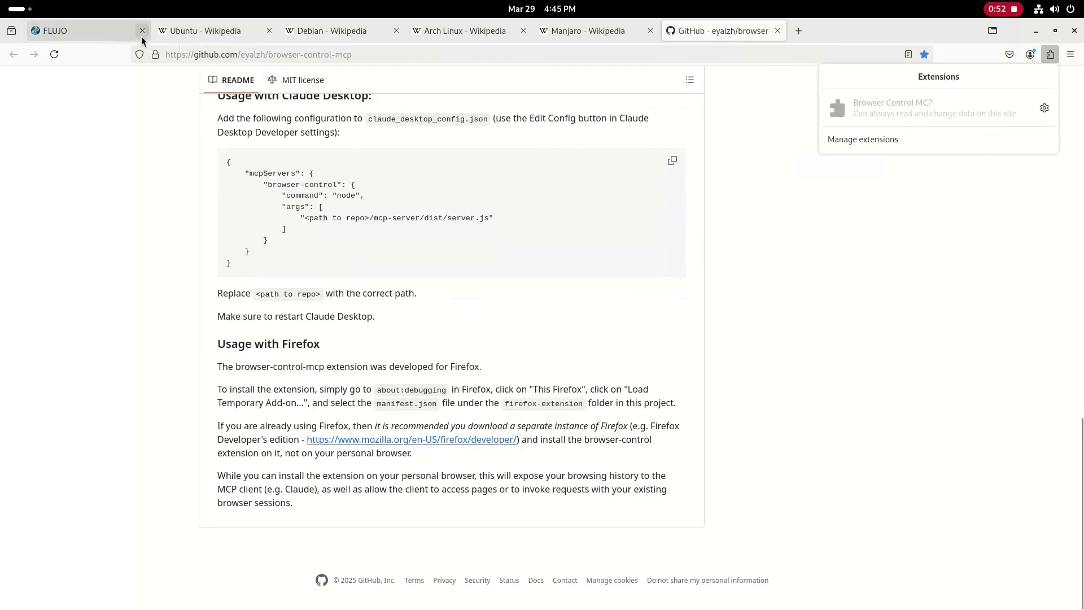
# In the Firefox flow, move the ollama-qwen2.5 node left and the browser-control-mcp node up-right
pyautogui.click(78, 32)
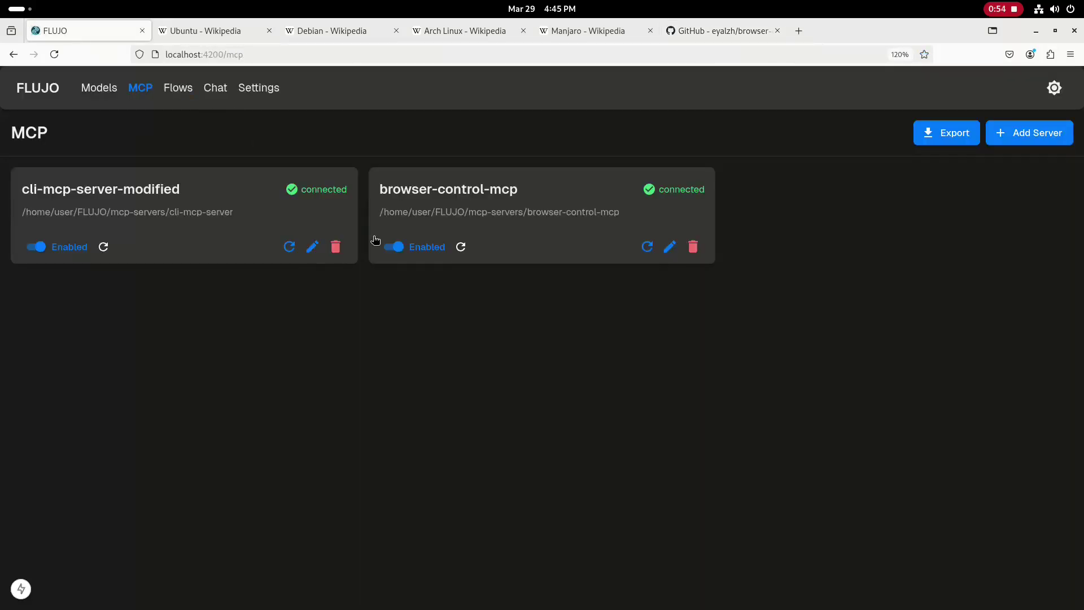
pyautogui.click(177, 91)
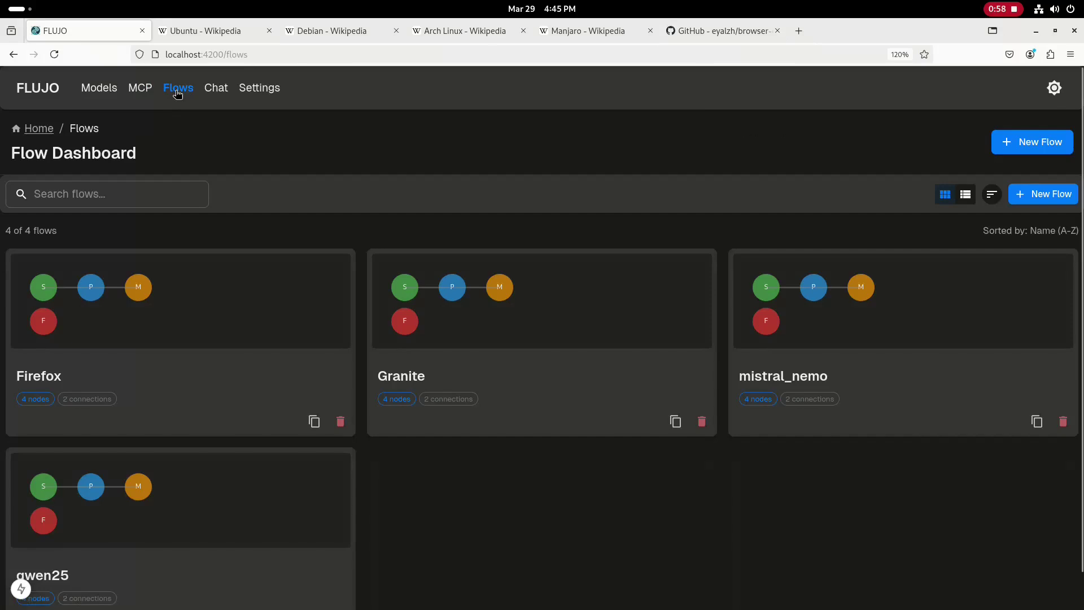
pyautogui.scroll(-1, 230, 241)
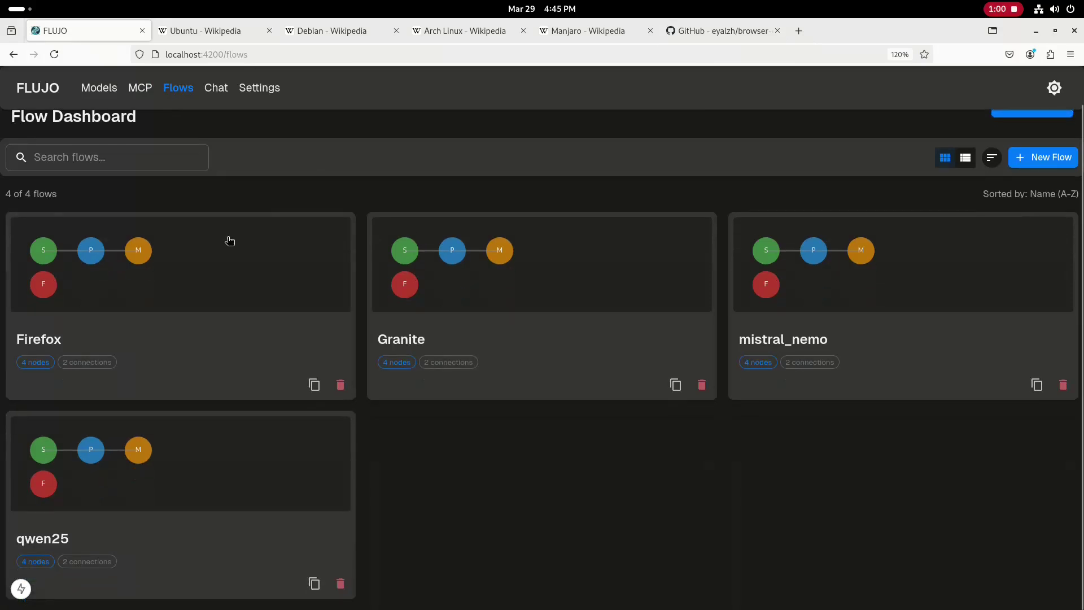
pyautogui.click(165, 325)
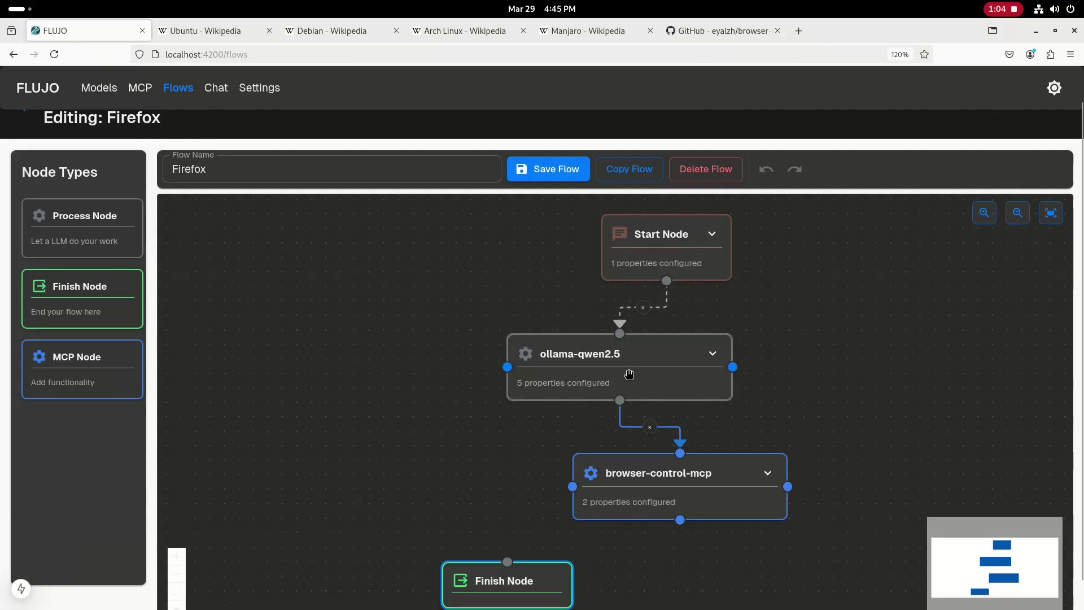
pyautogui.moveTo(628, 375); pyautogui.dragTo(530, 363)
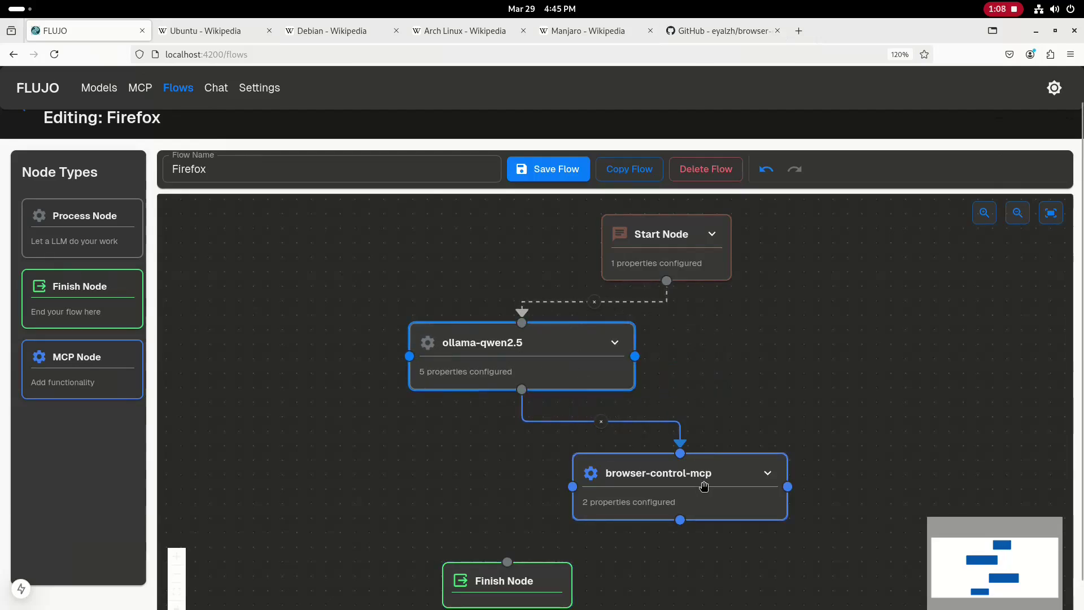
pyautogui.moveTo(704, 486); pyautogui.dragTo(763, 475)
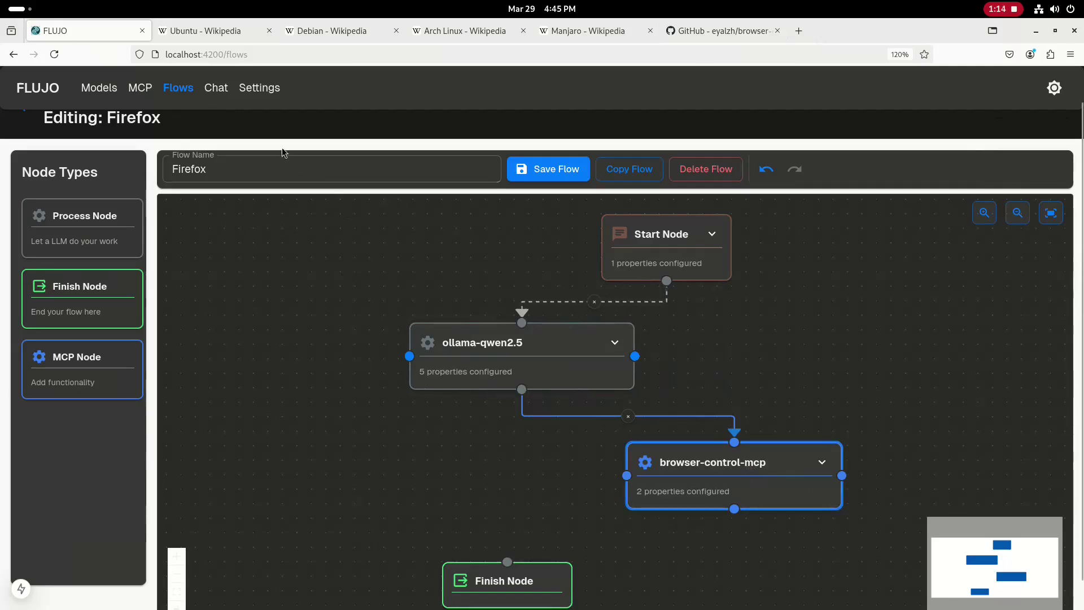
# On the chat page, select the Firefox flow for a new conversation
pyautogui.click(217, 95)
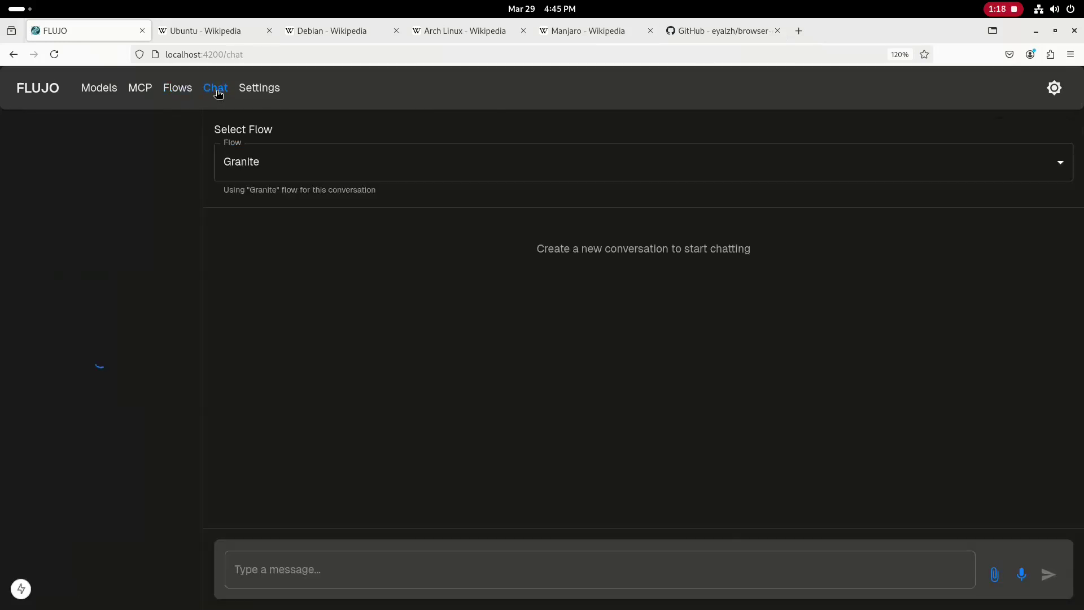
pyautogui.click(276, 172)
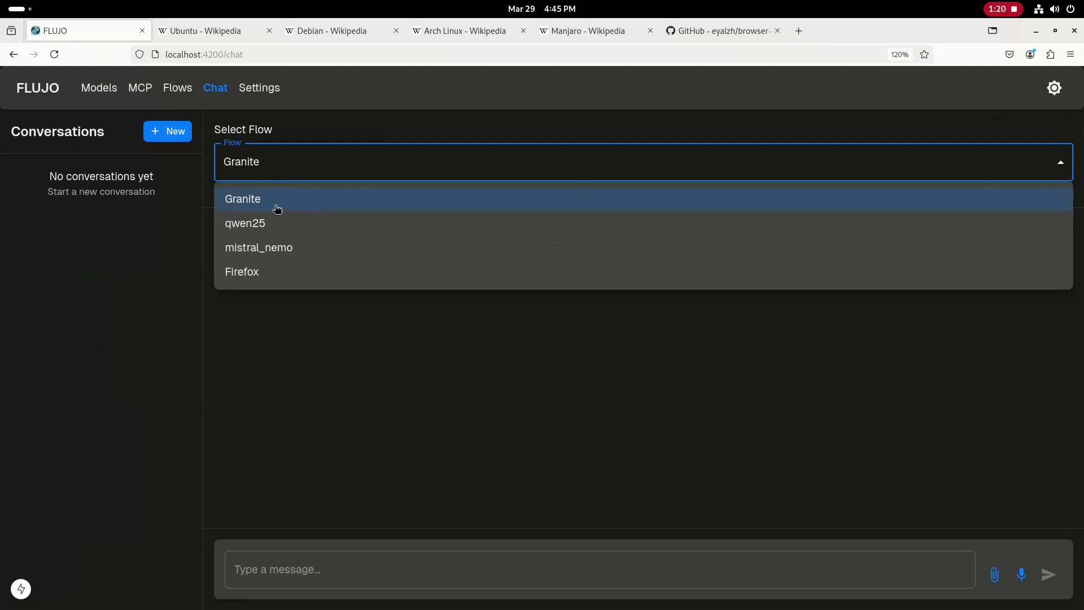
pyautogui.click(271, 271)
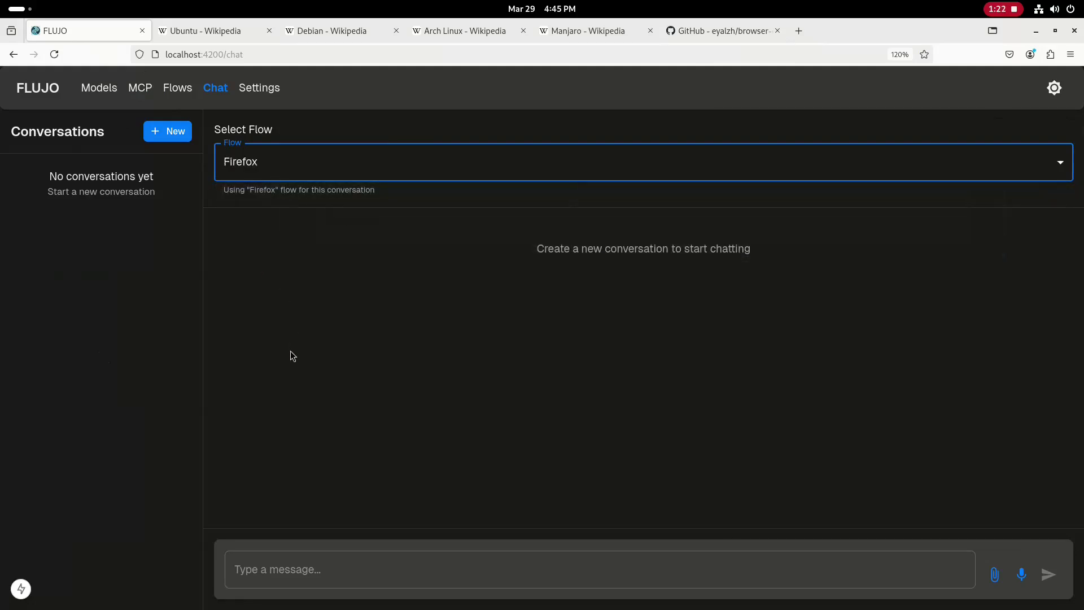